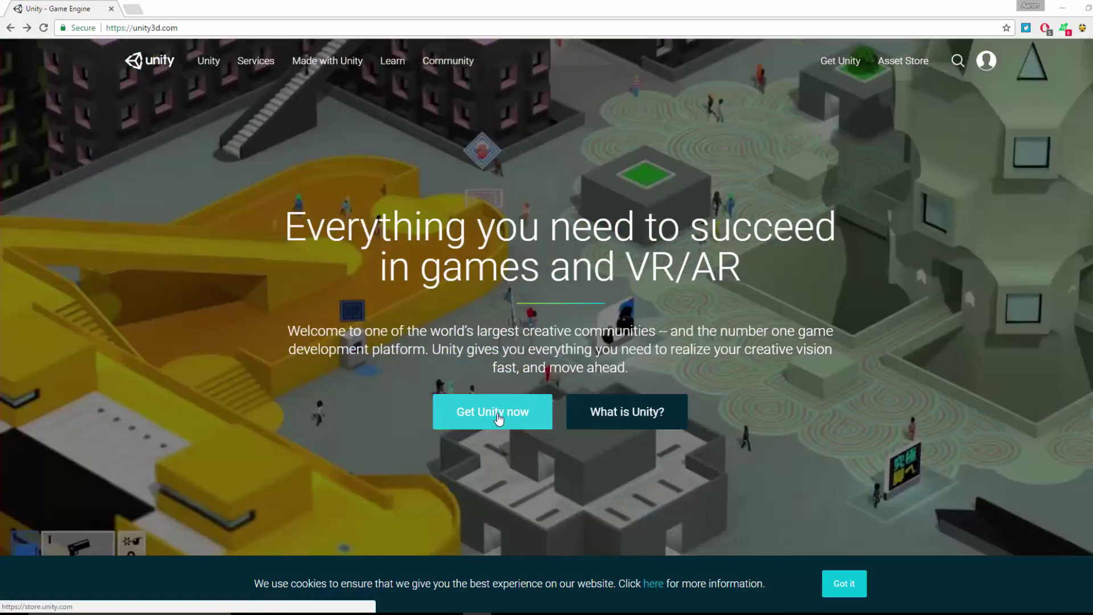
Download the free Unity Personal installer (Unity 5.5.0 Download Assistant) from the Unity website.
click(500, 419)
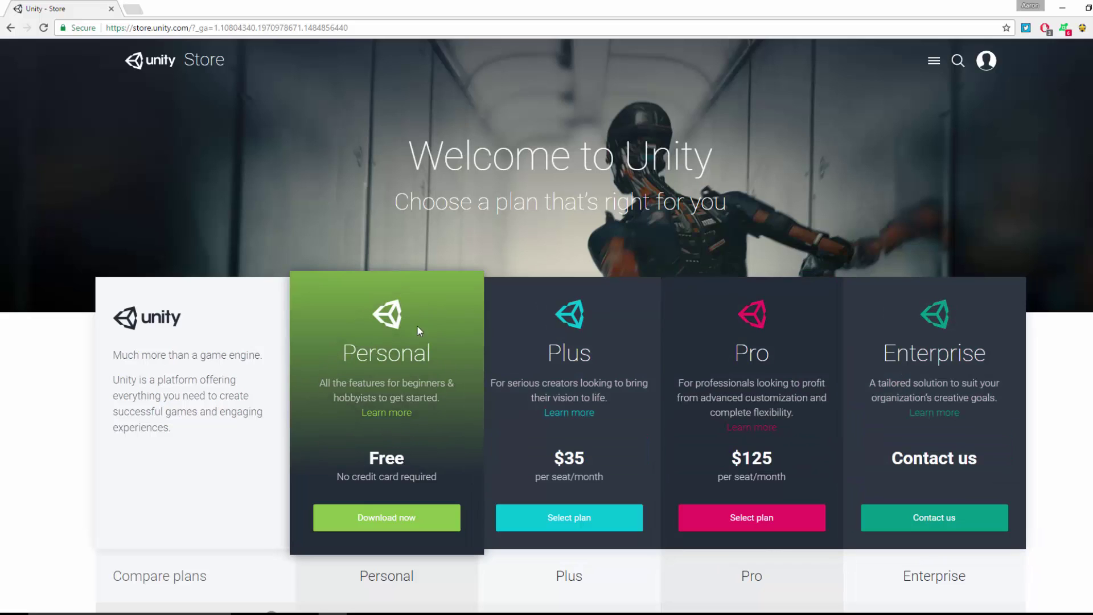
click(390, 519)
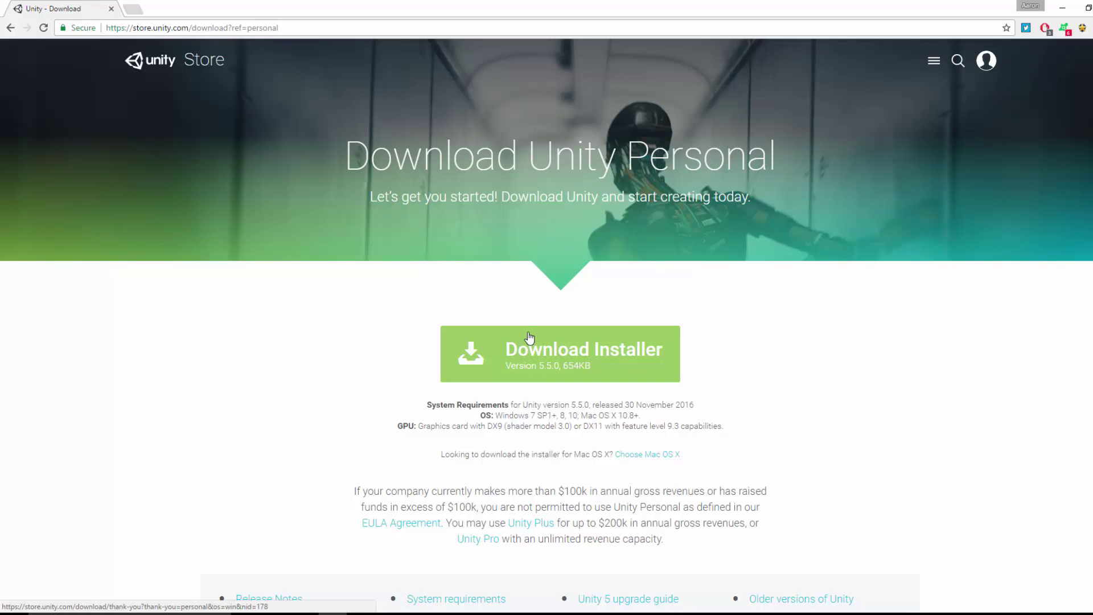
click(635, 349)
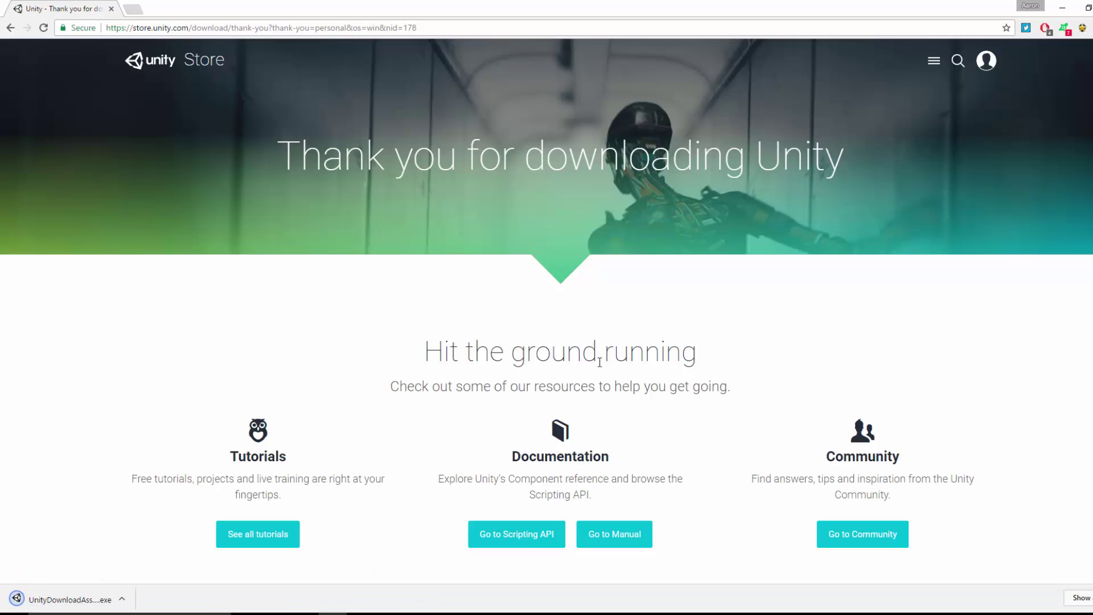
Run the Download Assistant, accept the Unity terms of service, and move the Local Disk (C:) window left.
click(62, 599)
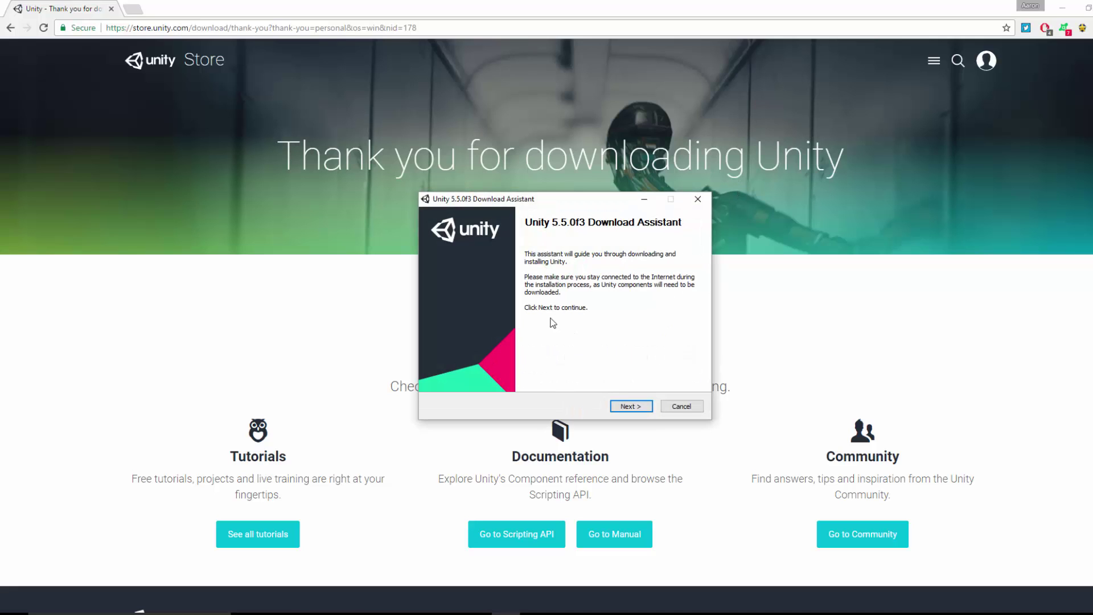
click(634, 406)
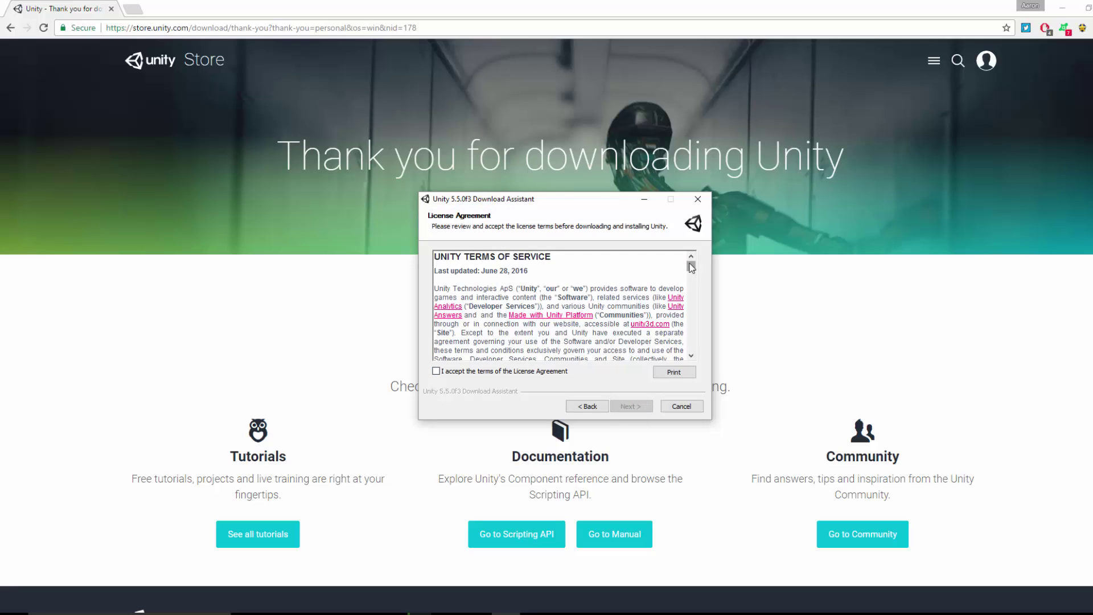
drag(691, 266, 693, 350)
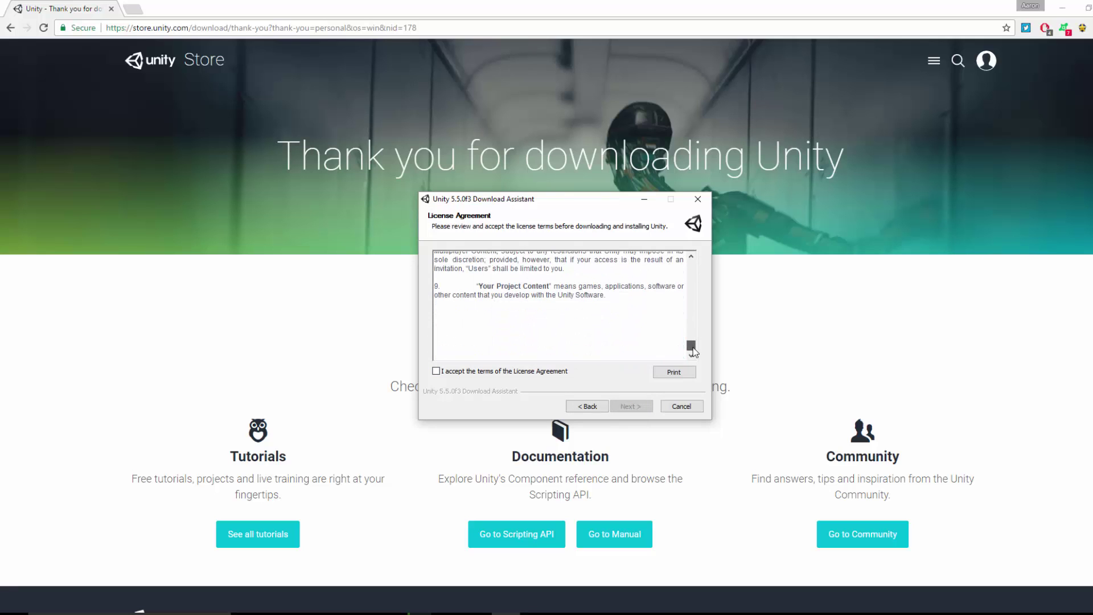
click(509, 373)
click(629, 406)
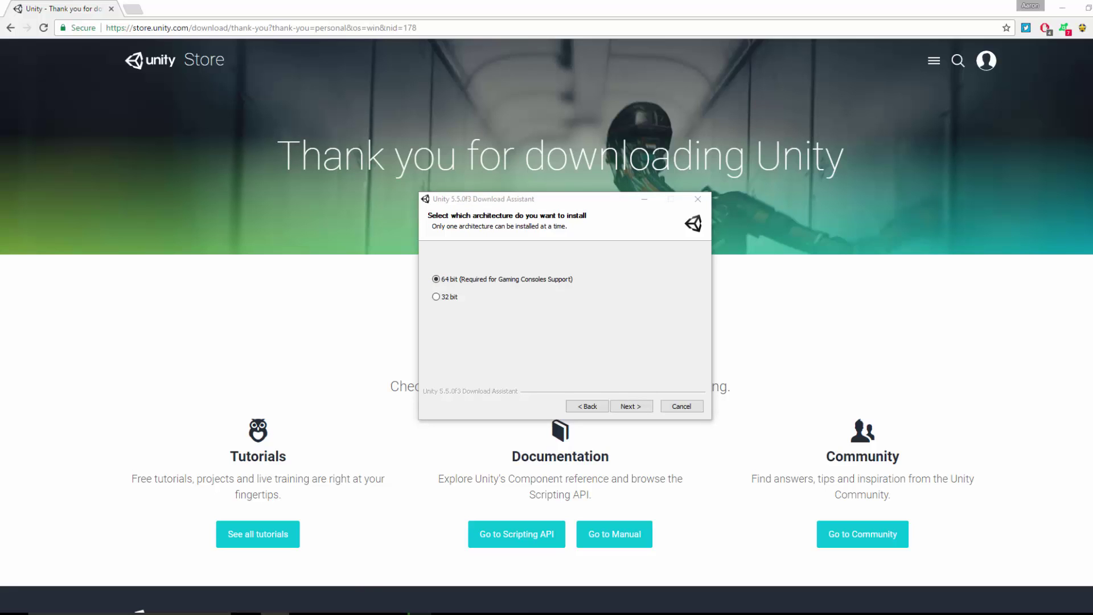
drag(597, 150, 409, 153)
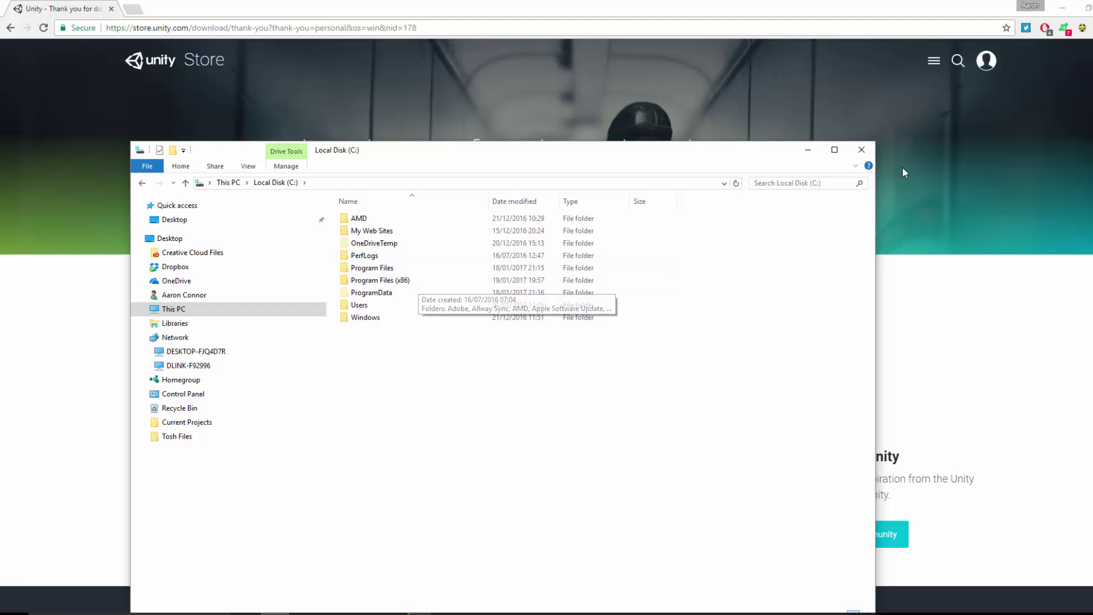
Close Local Disk (C:) and confirm in the System window that Windows is 64-bit.
click(866, 150)
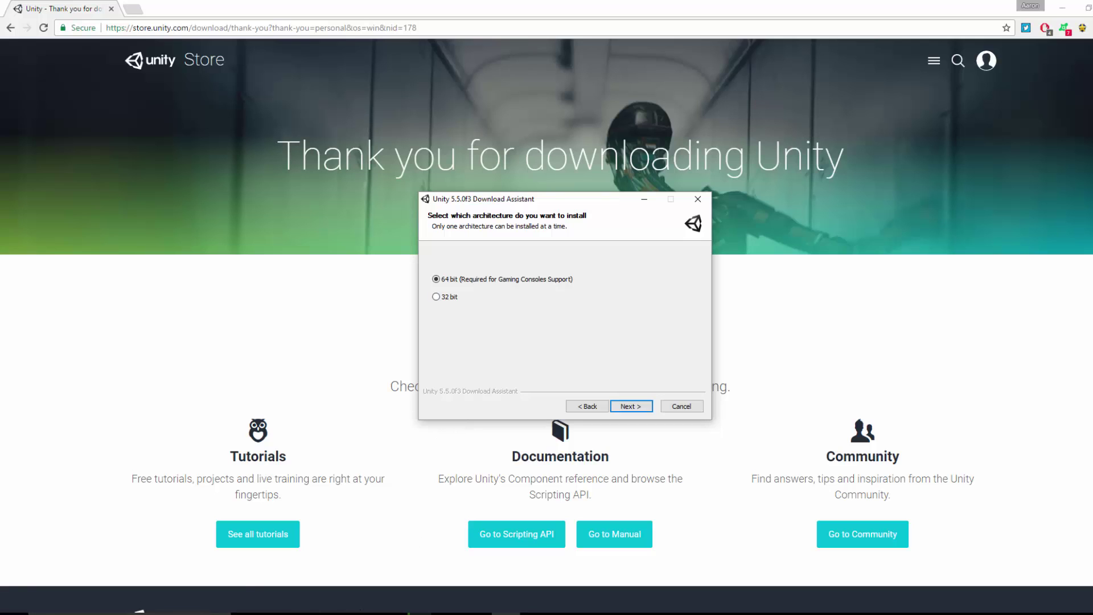
key(super+Pause)
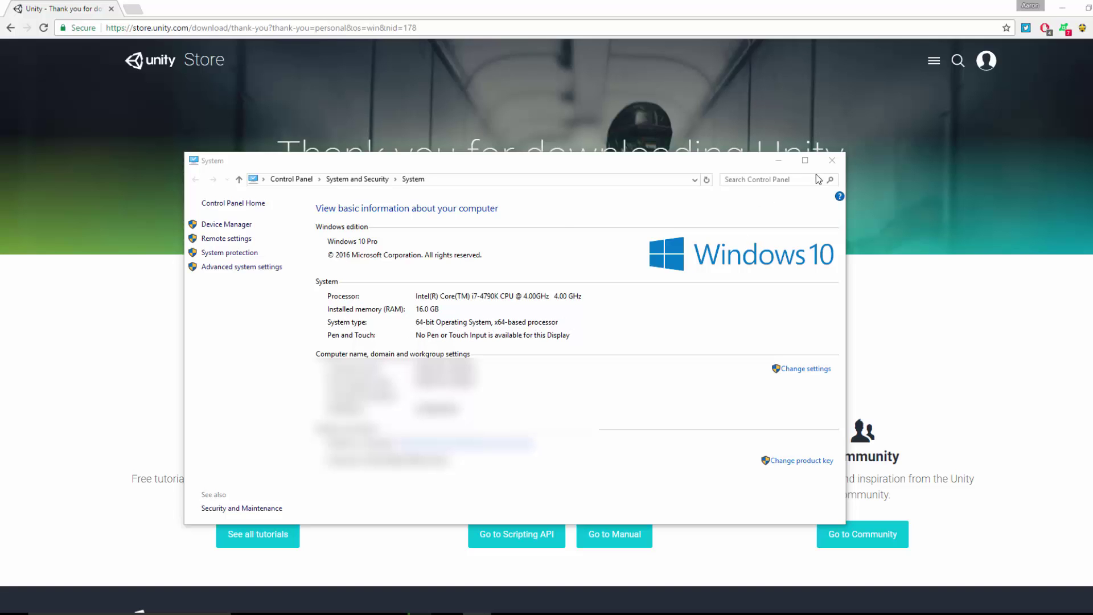
click(840, 162)
click(832, 160)
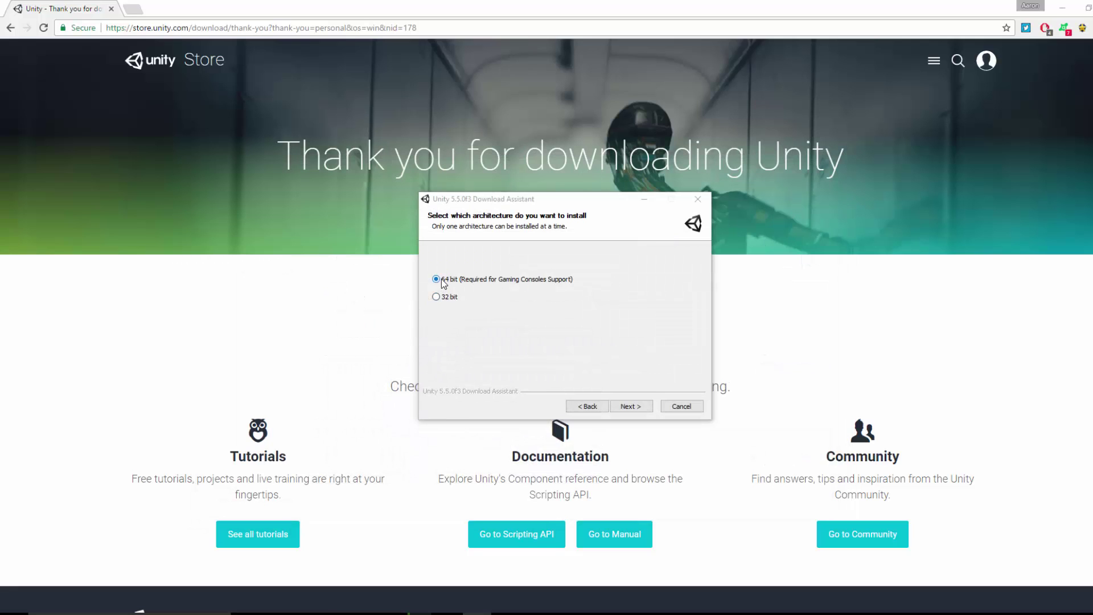
Keep the 64 bit version and the default component selection in the assistant.
click(623, 408)
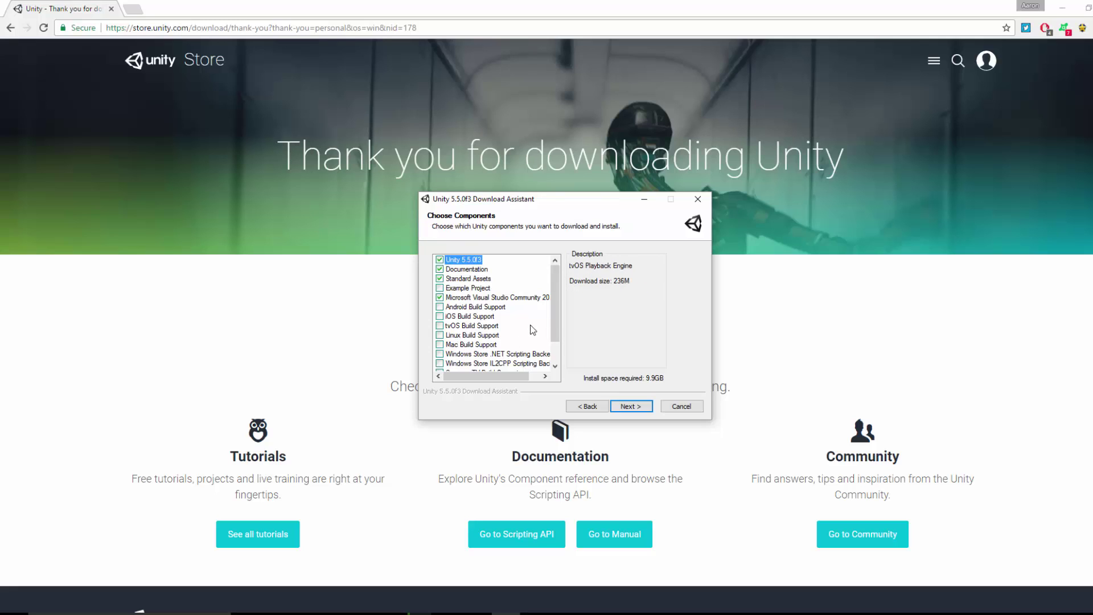
drag(558, 306, 560, 349)
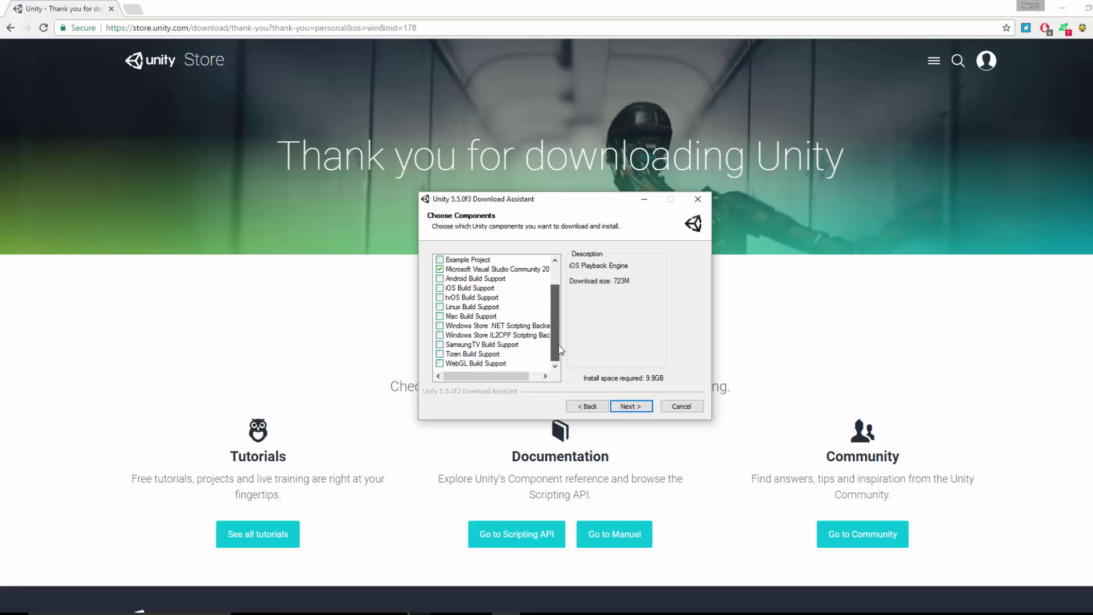
drag(559, 305, 556, 270)
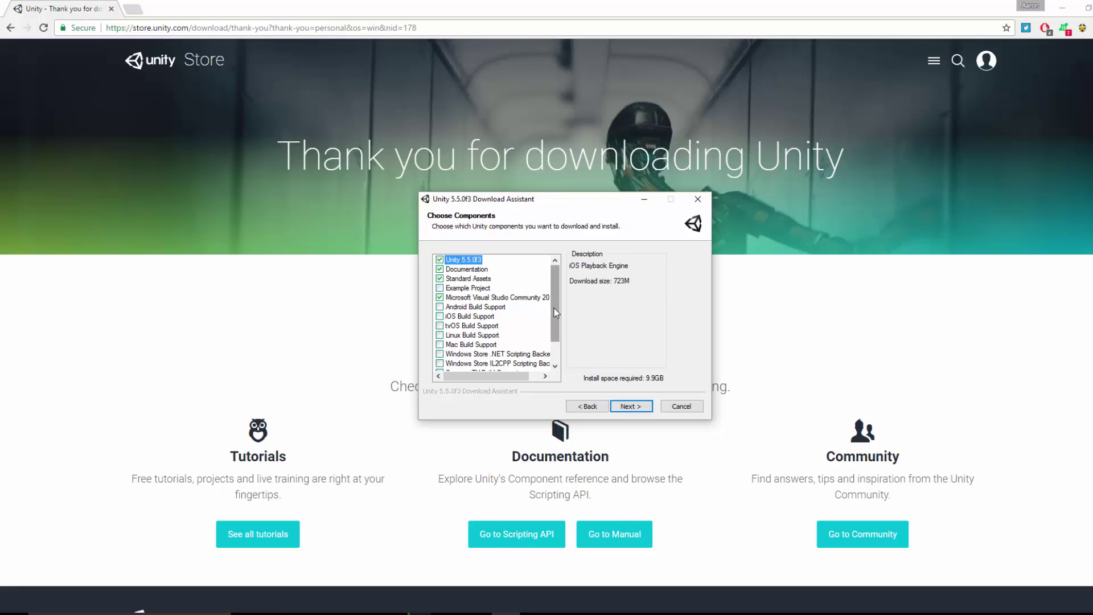
drag(554, 308, 555, 328)
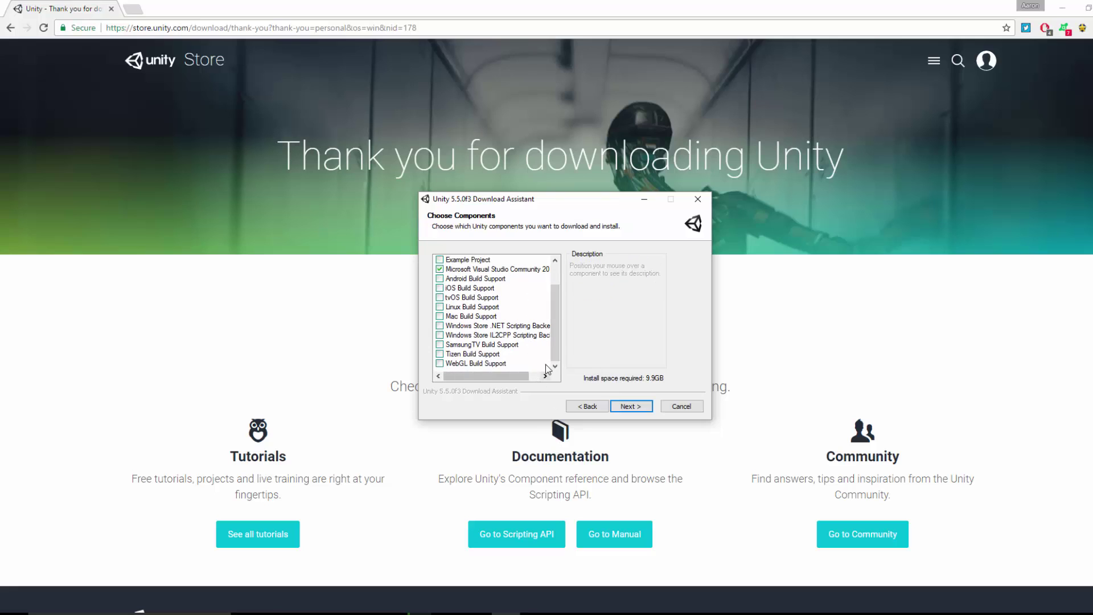
scroll(557, 355, up, 1)
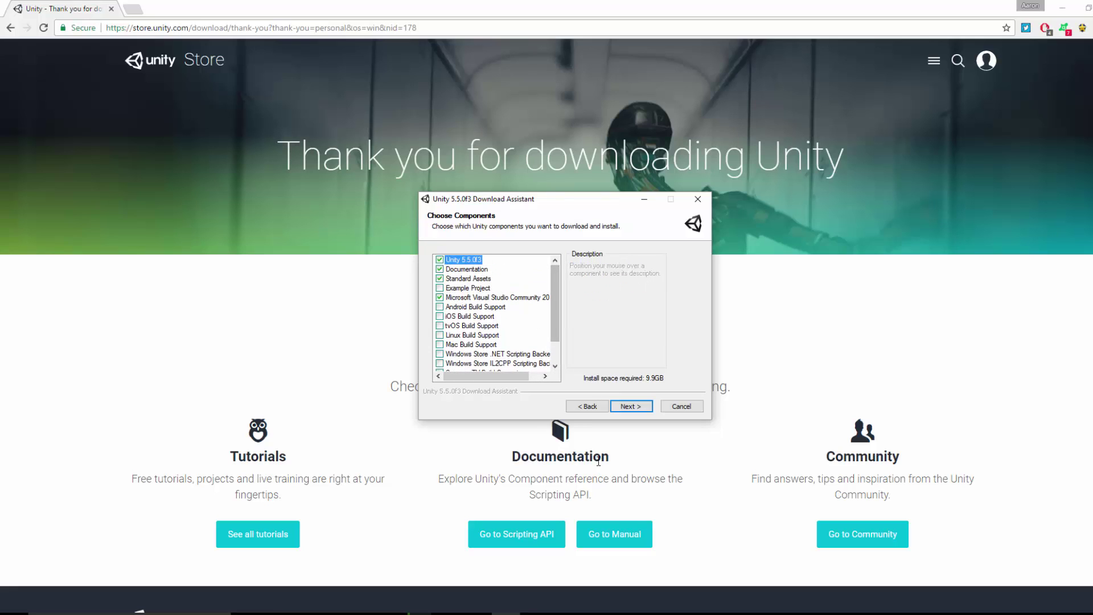
click(630, 408)
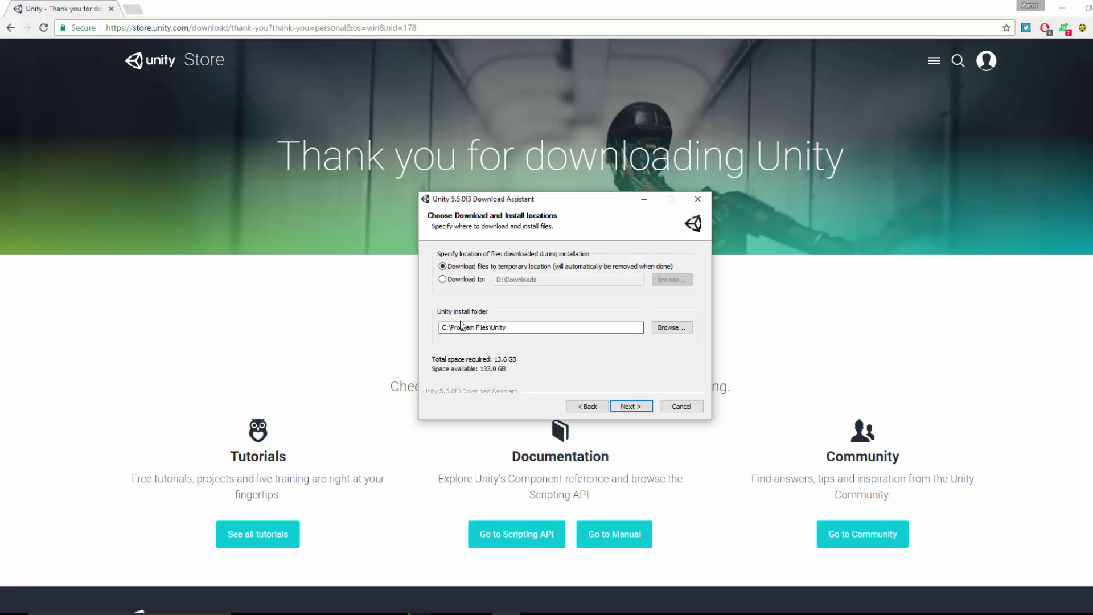
Keep default locations, accept the Visual Studio license, install Unity, and finish with Unity launching.
click(631, 406)
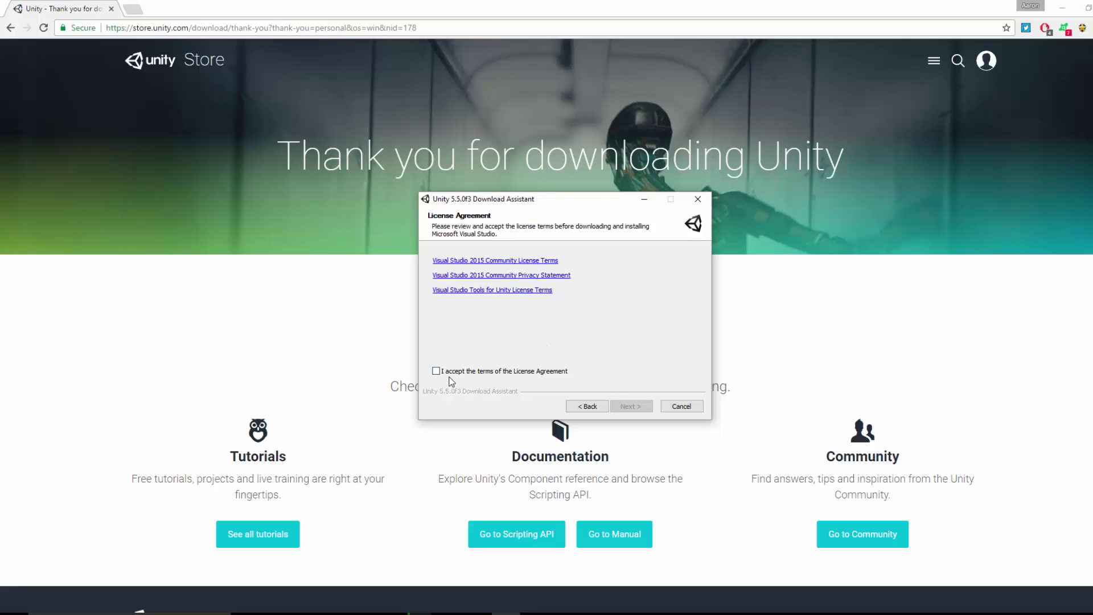
click(630, 407)
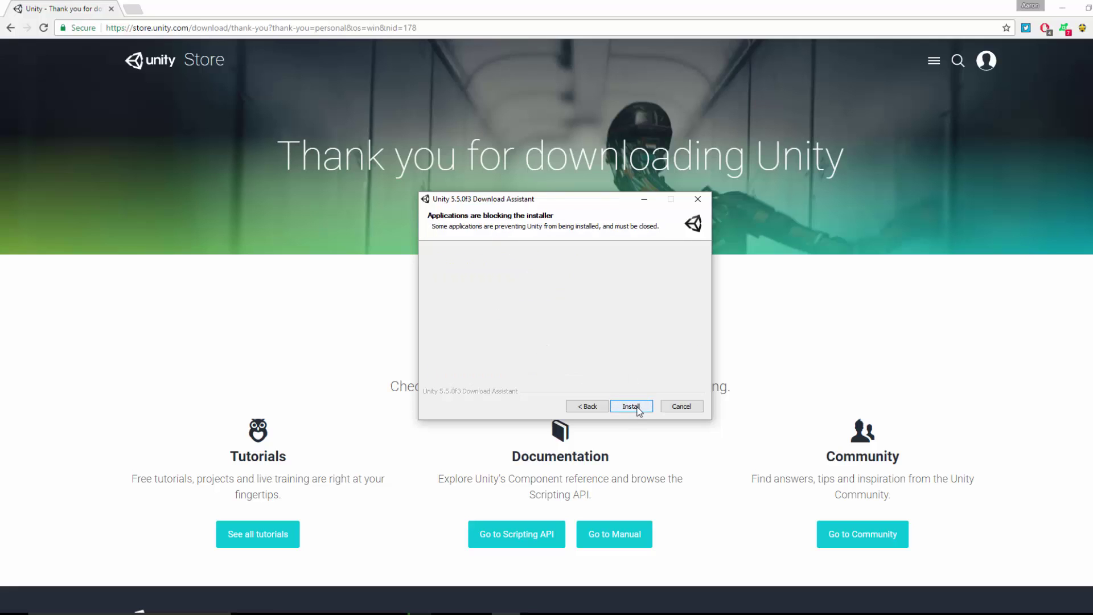
click(631, 406)
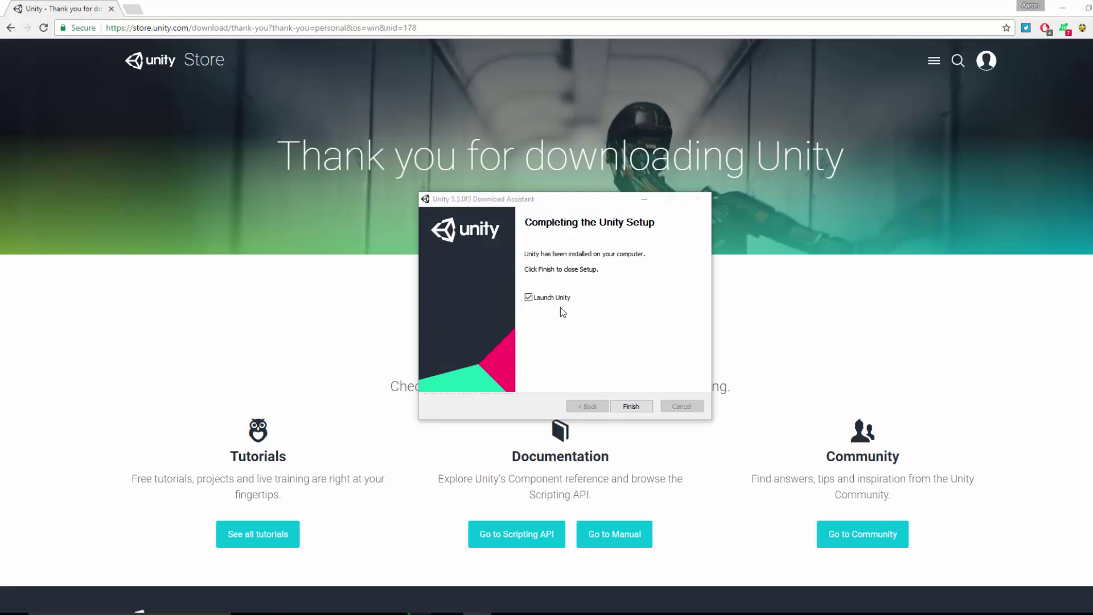
click(630, 407)
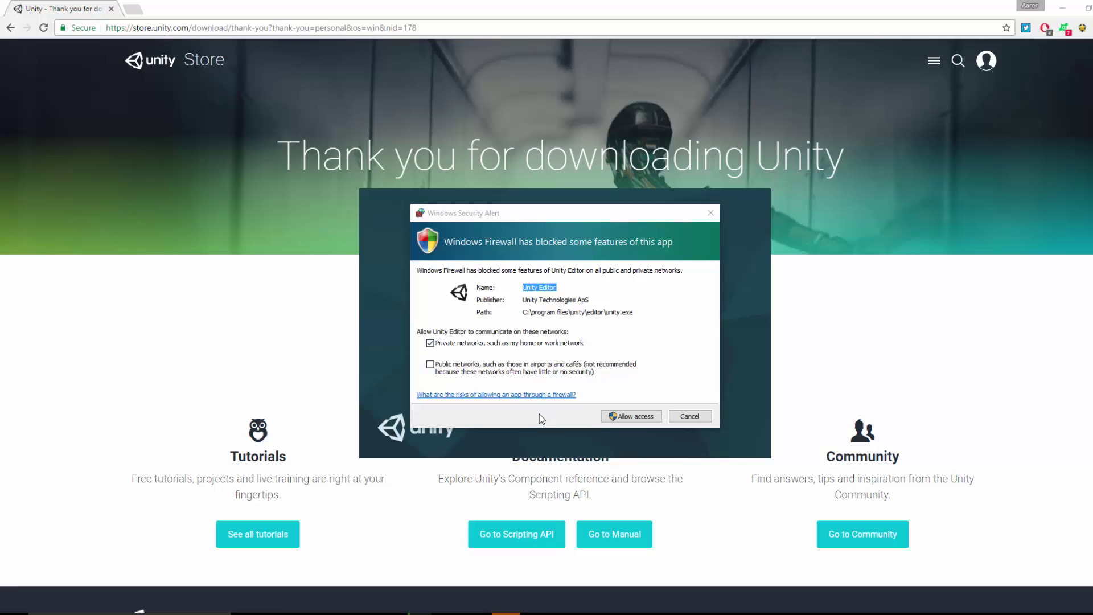
Allow Unity Editor through the Windows Firewall on private networks.
click(647, 417)
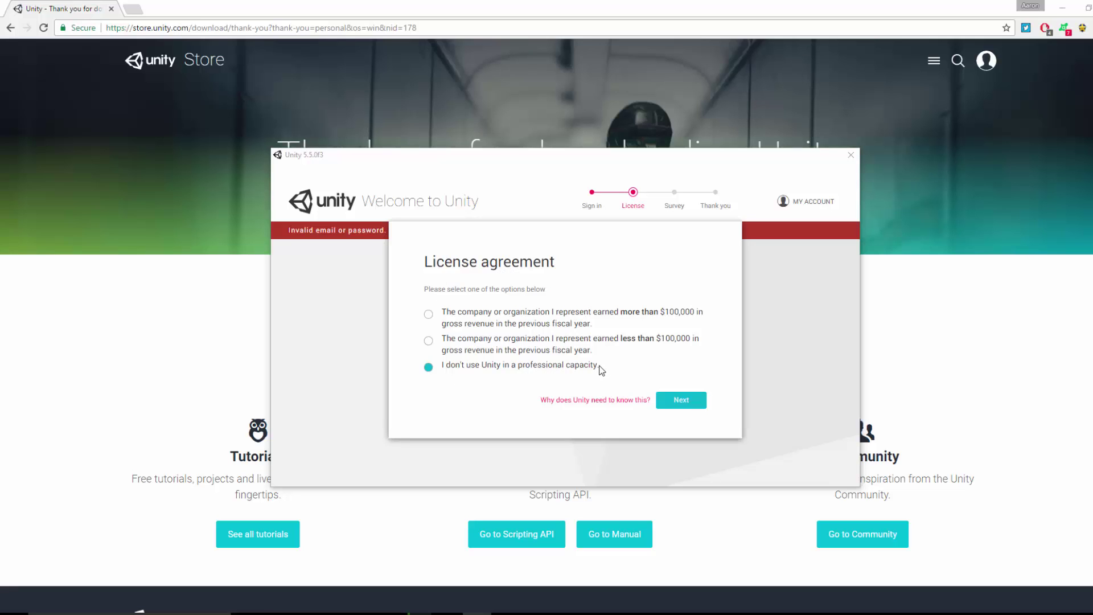
Submit the non-professional license choice and set the survey location to United Kingdom.
click(678, 394)
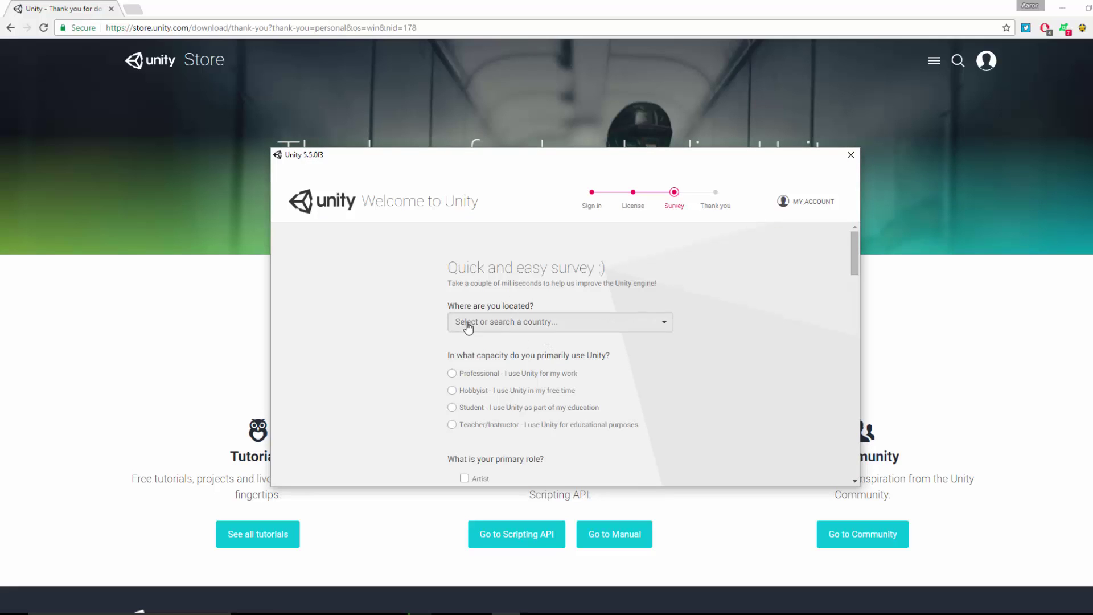
click(521, 329)
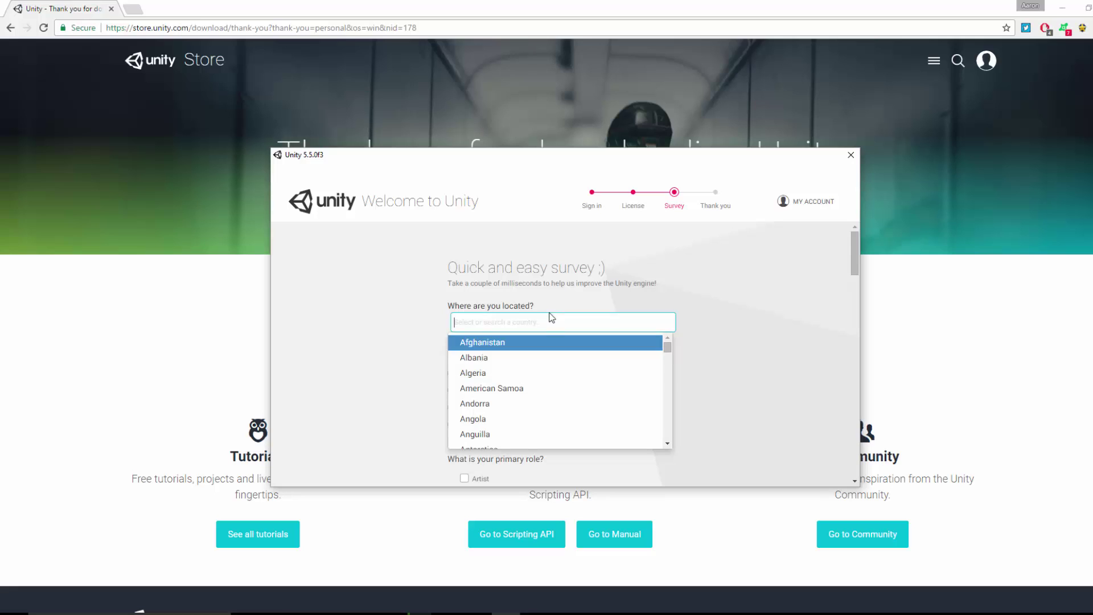
text(uk)
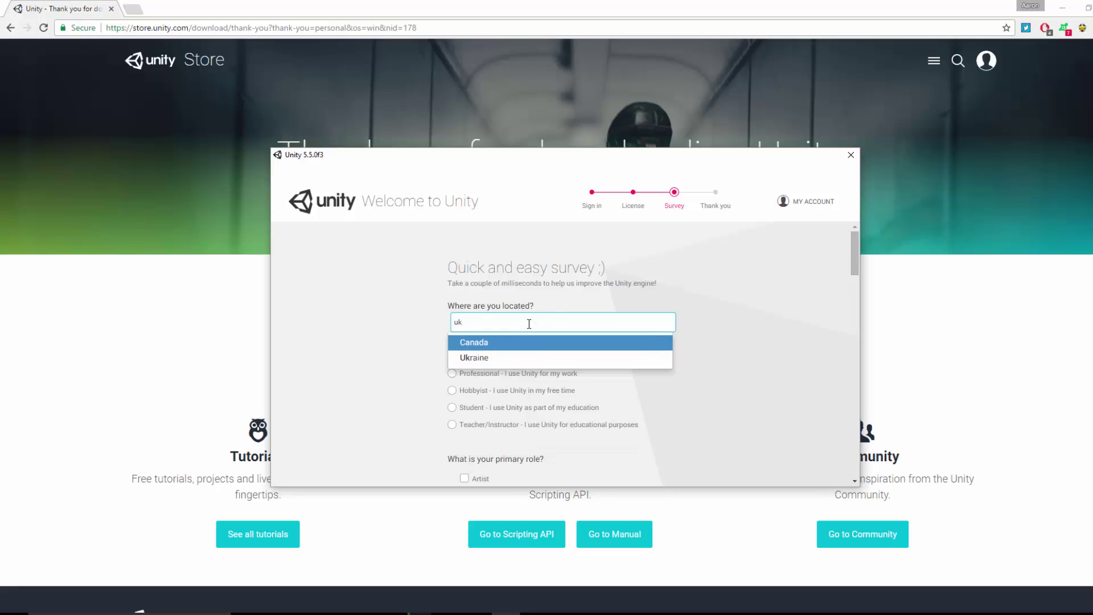
key(BackSpace)
text(n)
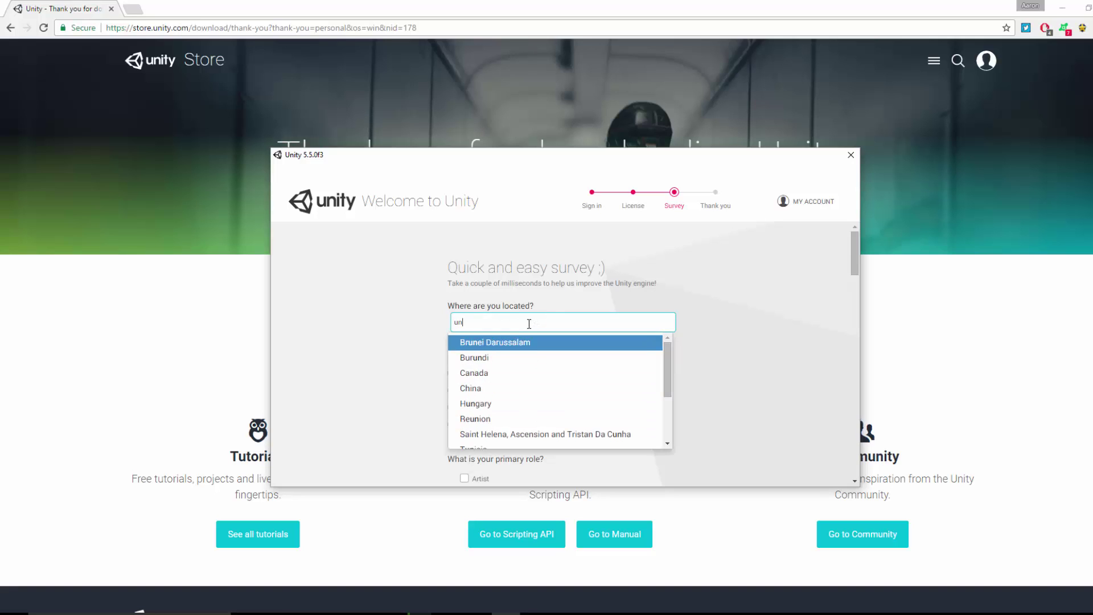
key(Down)
key(Down)
key(Down)
key(Down)
key(Down)
key(Down)
key(Down)
key(Down)
key(Down)
key(Down)
key(Down)
key(Down)
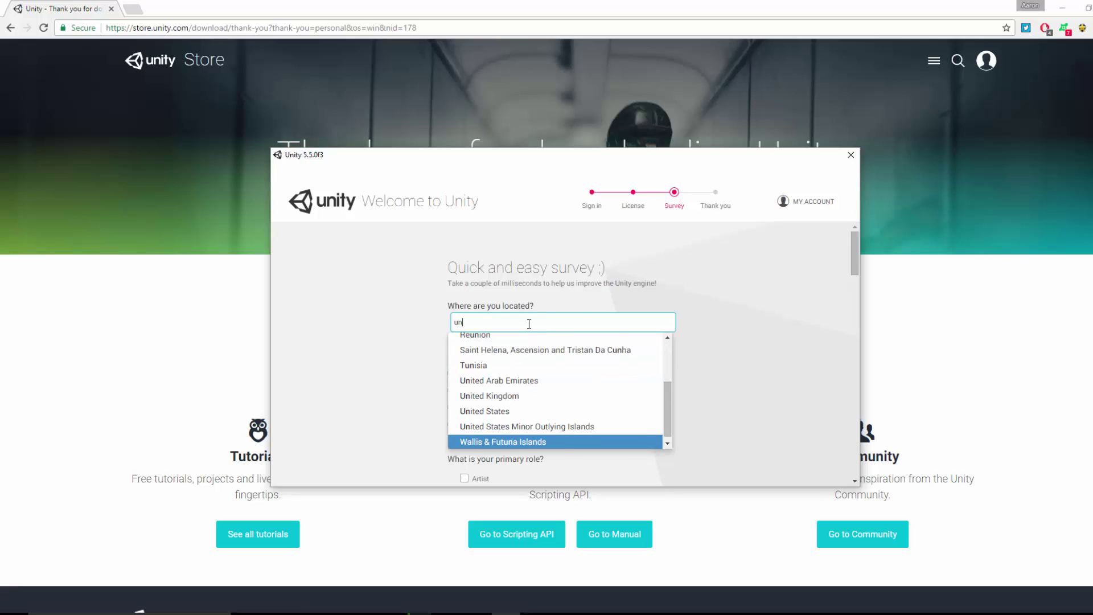
key(Up)
key(Up)
key(Up)
key(Return)
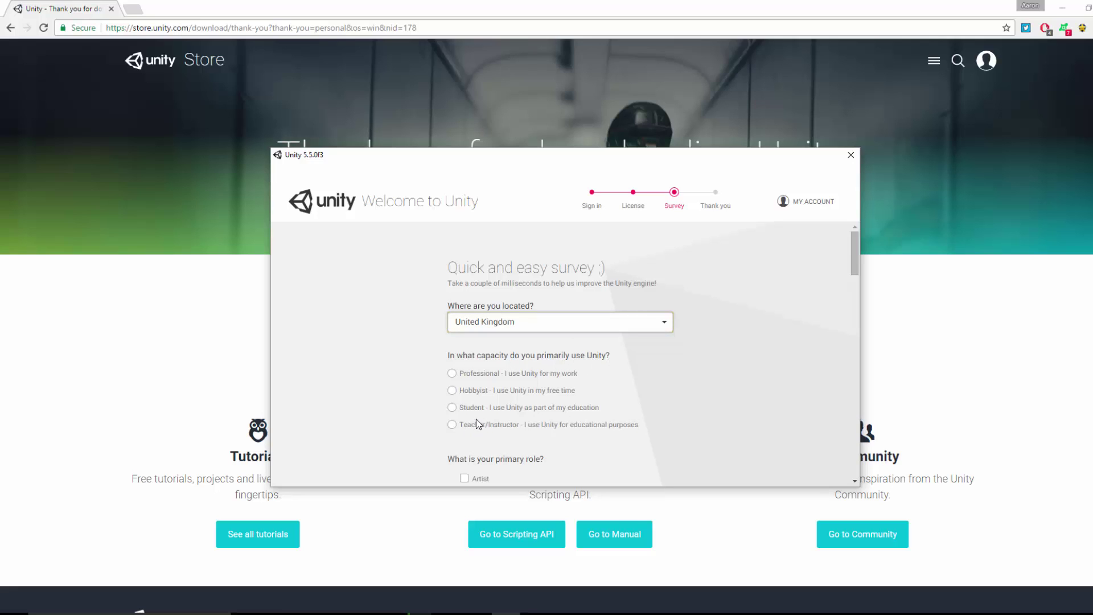
Answer the survey as a Hobbyist with primary role Other 'Teacher' and Intermediate skills.
click(460, 396)
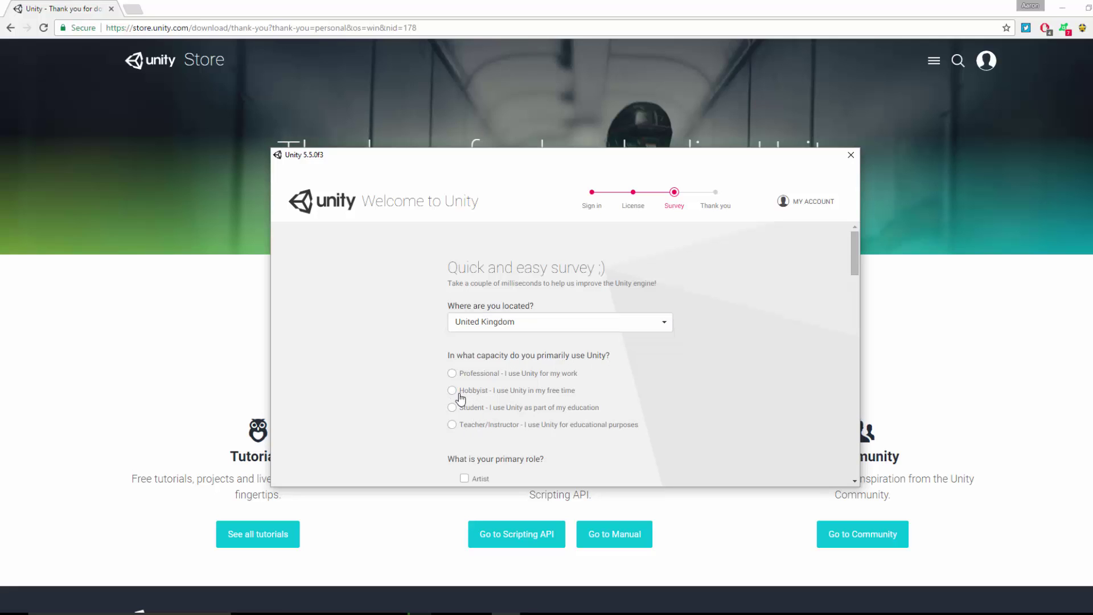
click(461, 396)
scroll(692, 374, down, 3)
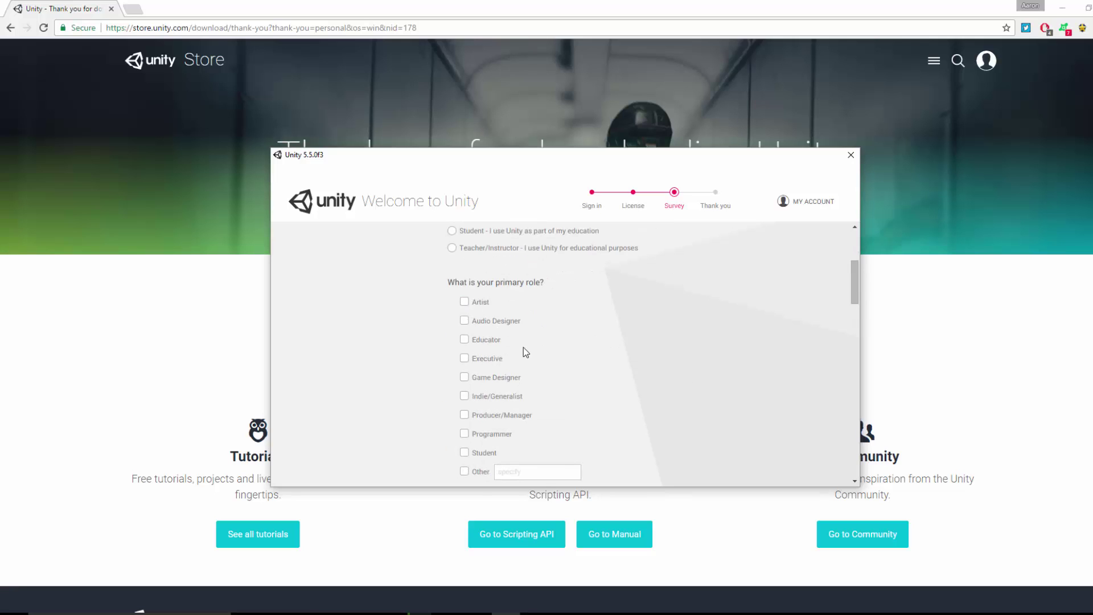
scroll(540, 389, down, 1)
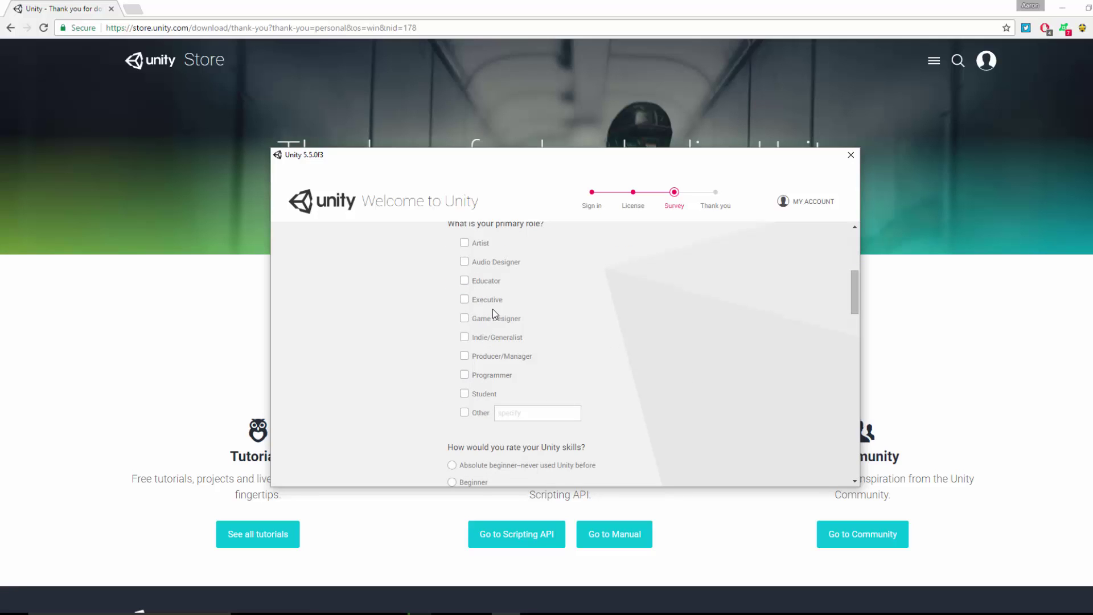
click(474, 415)
click(519, 414)
text(Teacher)
scroll(541, 419, down, 3)
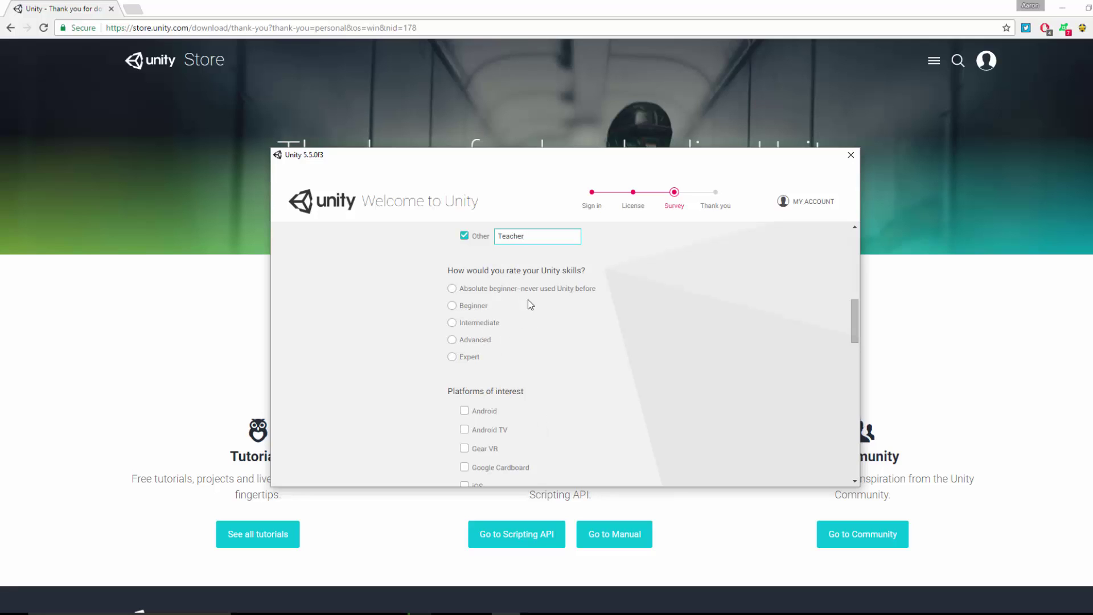
click(452, 323)
Tick Android, Gear VR, PS4, Xbox One and Windows as platforms of interest.
scroll(609, 313, down, 4)
scroll(619, 319, up, 2)
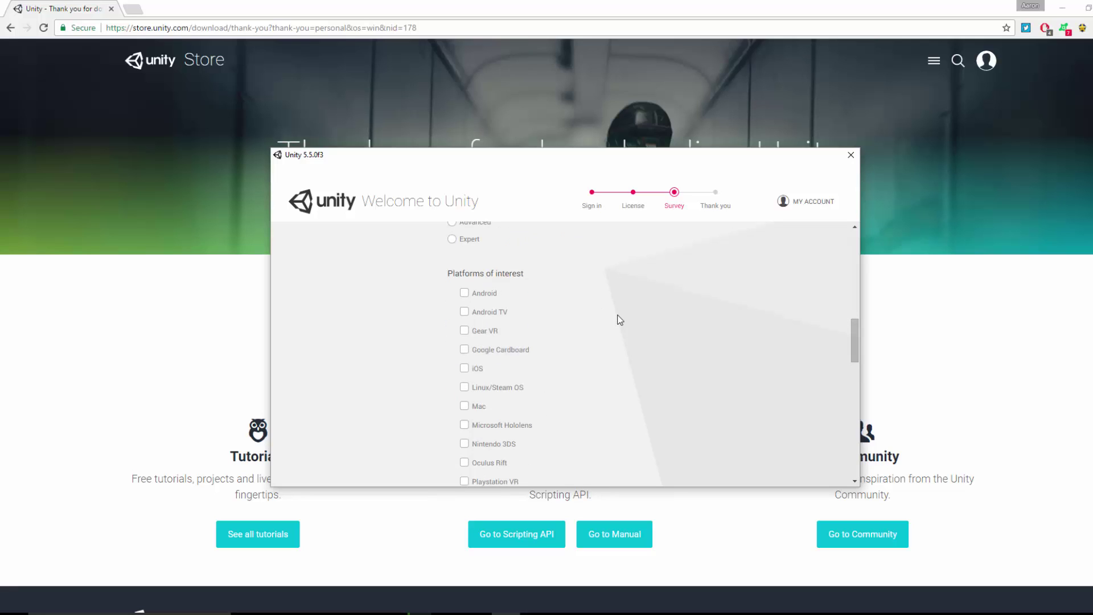
click(464, 293)
click(464, 331)
scroll(495, 387, down, 1)
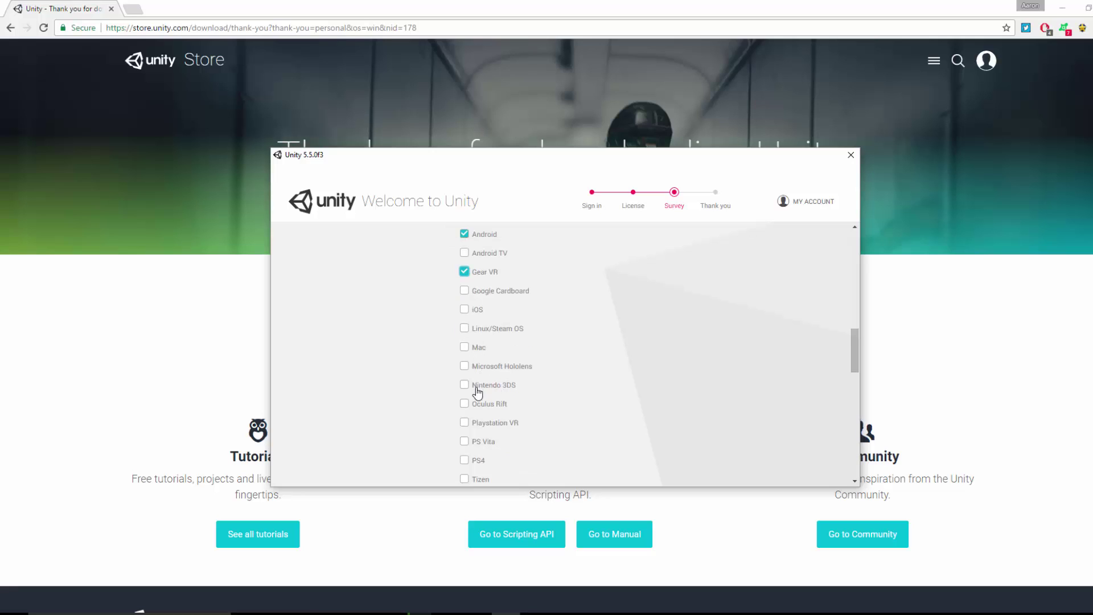
scroll(475, 404, down, 1)
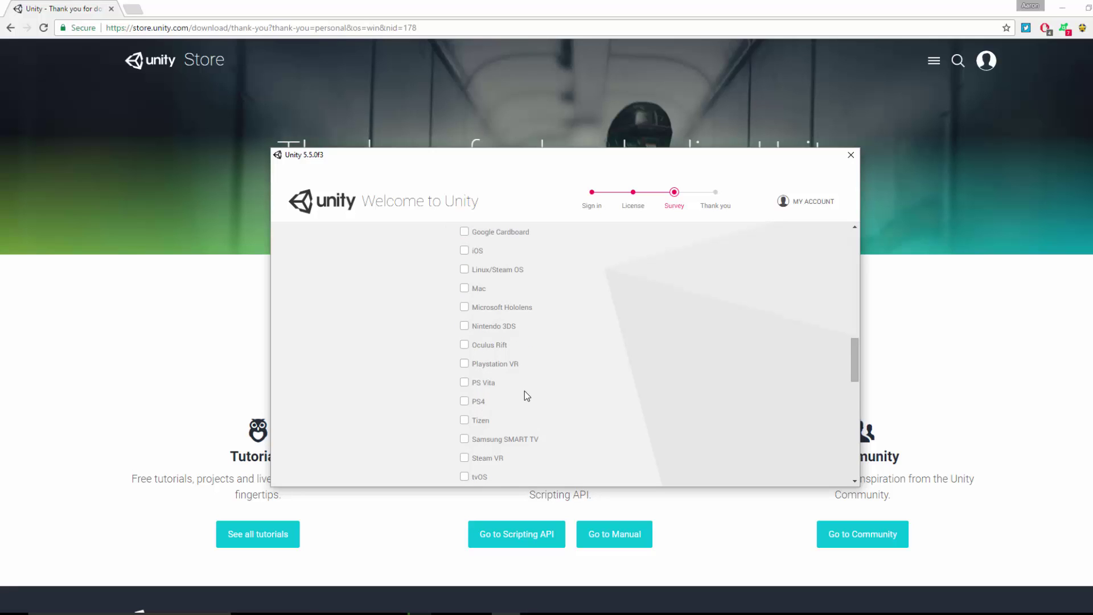
scroll(526, 391, down, 1)
click(526, 343)
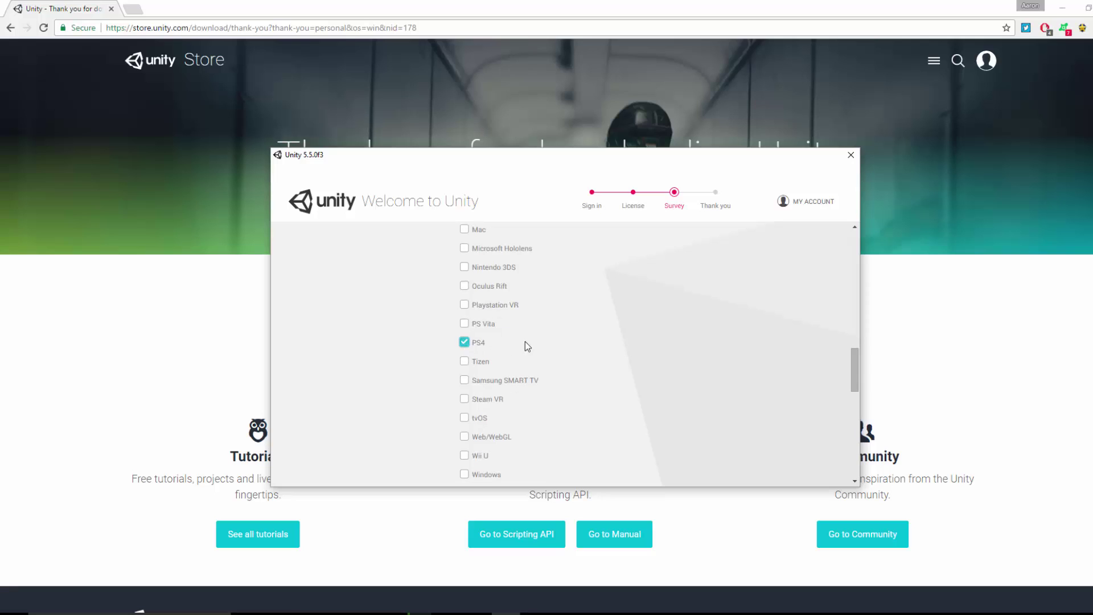
scroll(545, 339, up, 1)
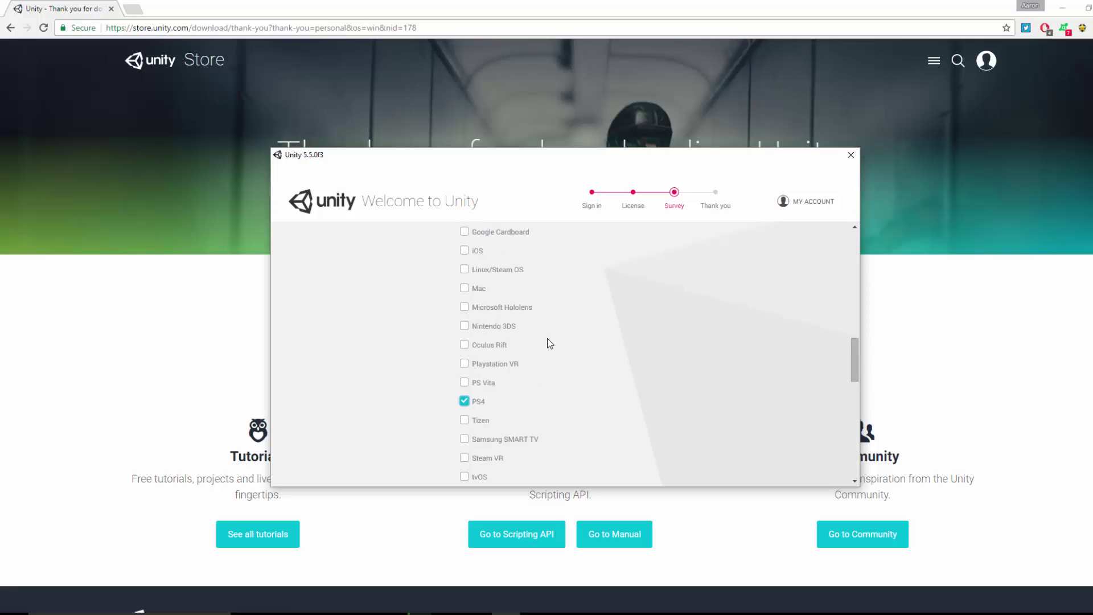
scroll(547, 340, down, 4)
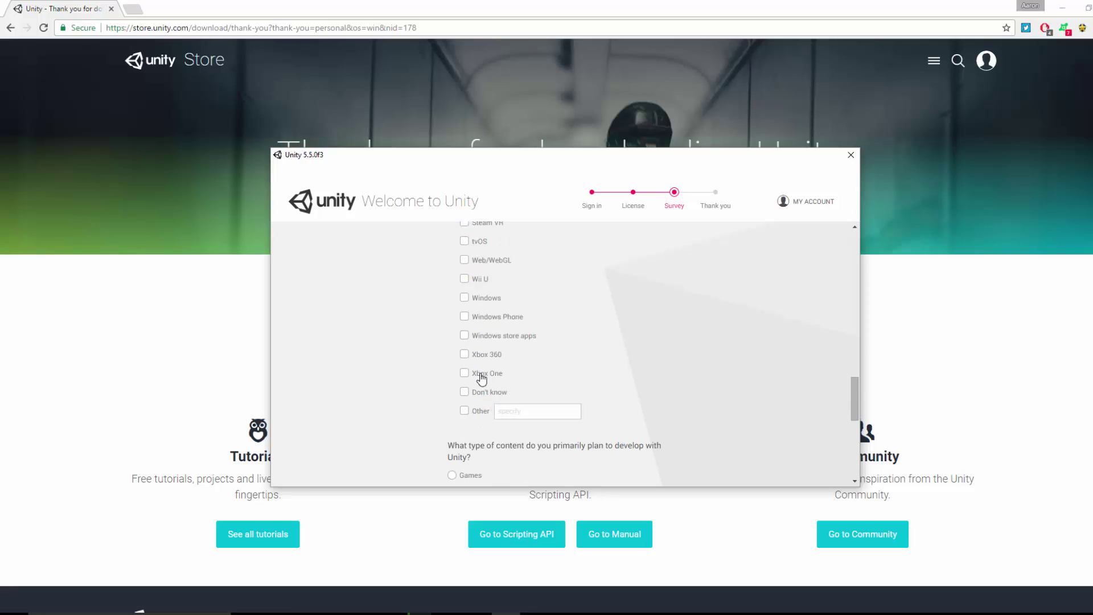
click(465, 374)
click(465, 298)
Choose Games as the planned content type and submit the survey.
scroll(597, 402, down, 1)
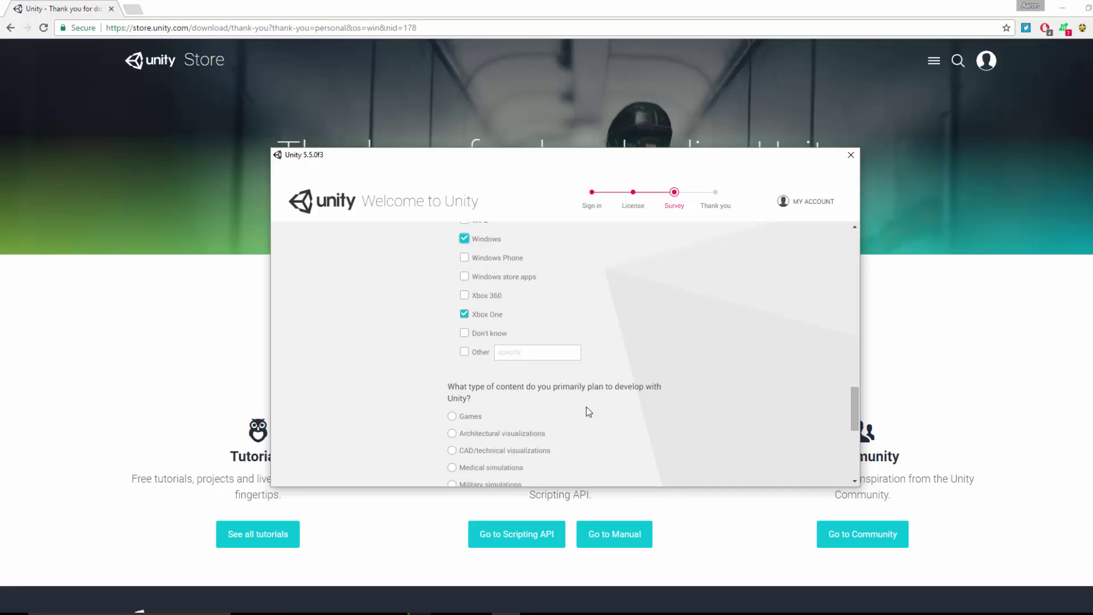
scroll(540, 414, down, 1)
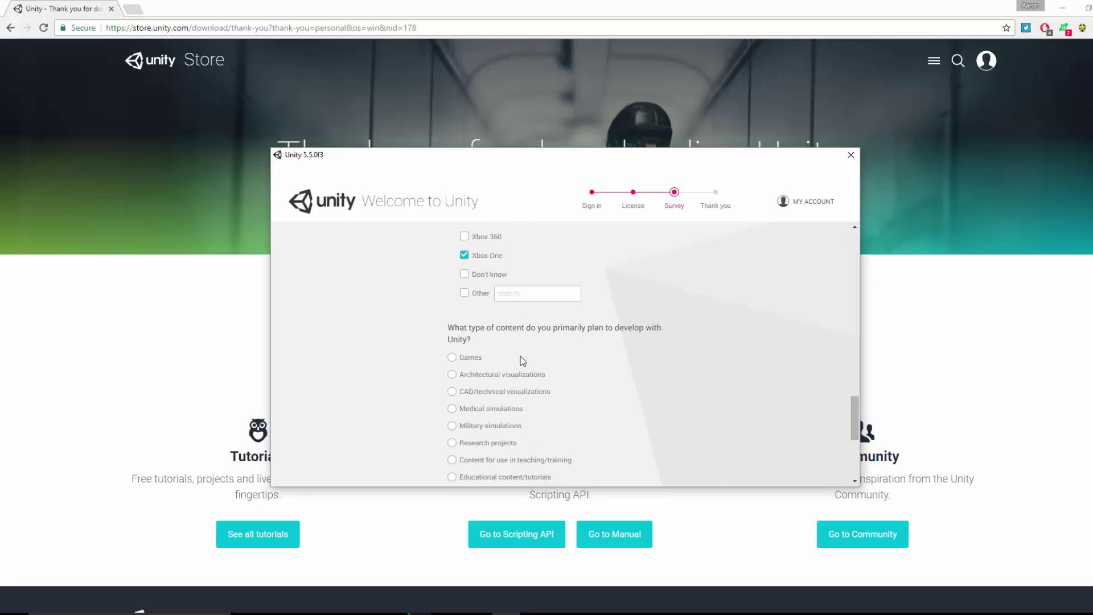
scroll(640, 346, down, 2)
scroll(641, 346, up, 1)
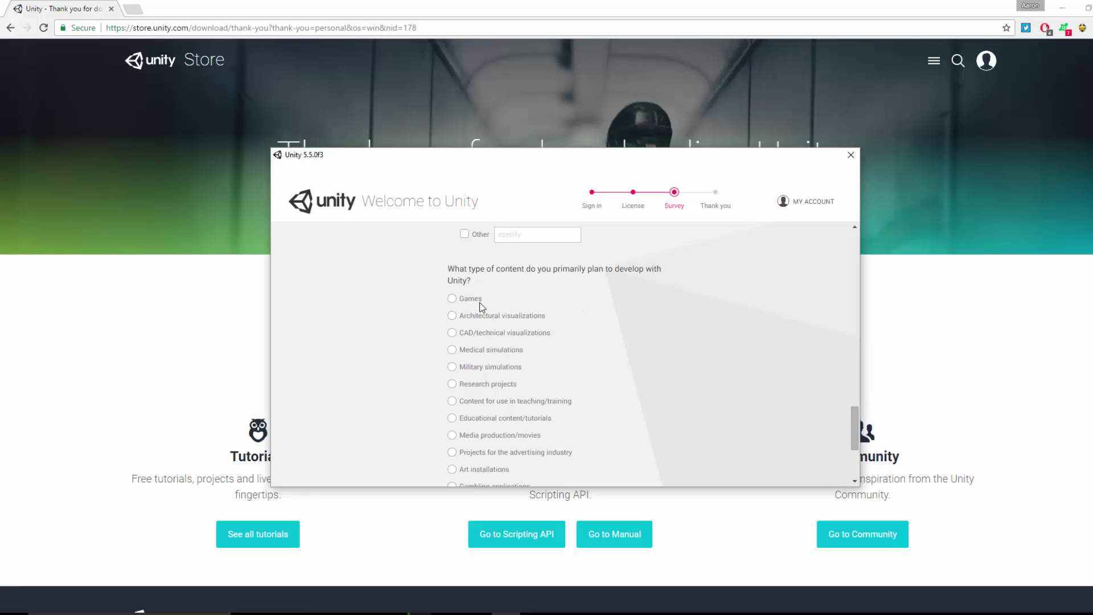
click(452, 298)
scroll(613, 362, down, 3)
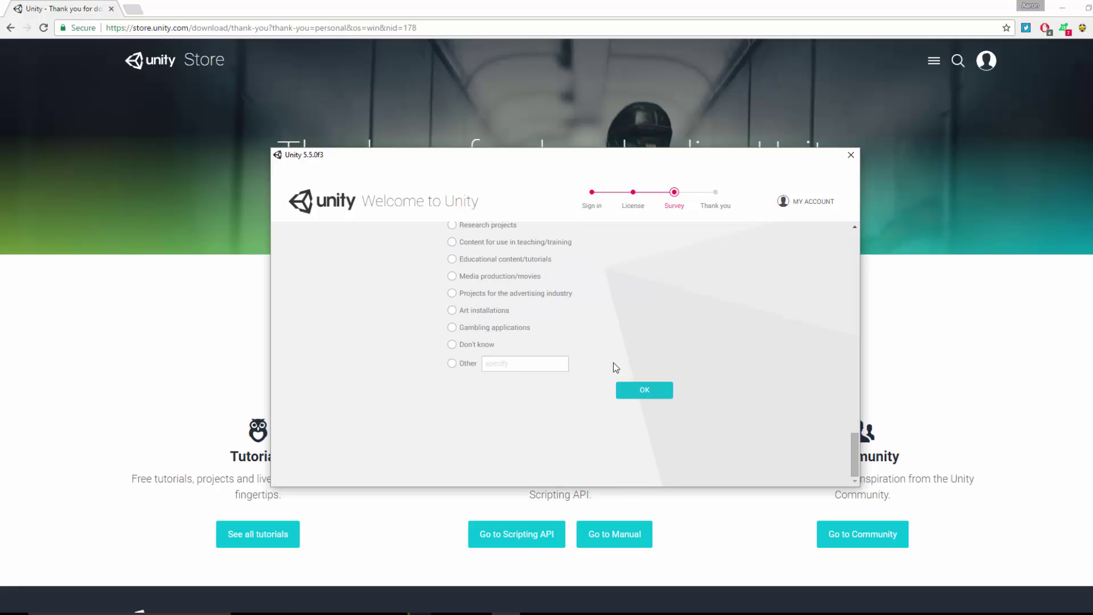
click(626, 395)
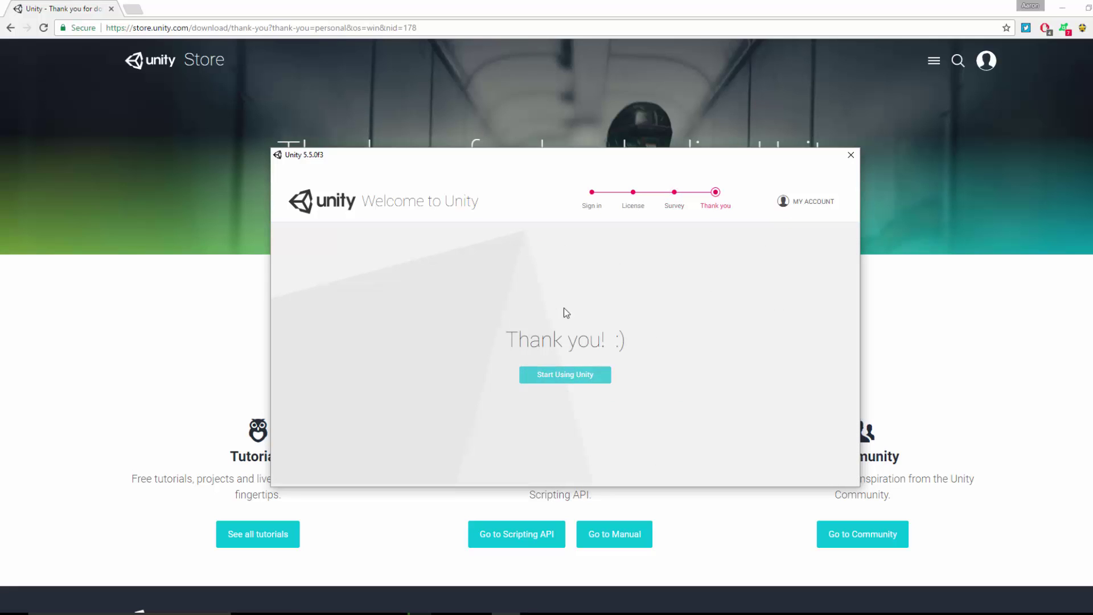
Start using Unity to reach the Projects page with no local projects.
click(592, 375)
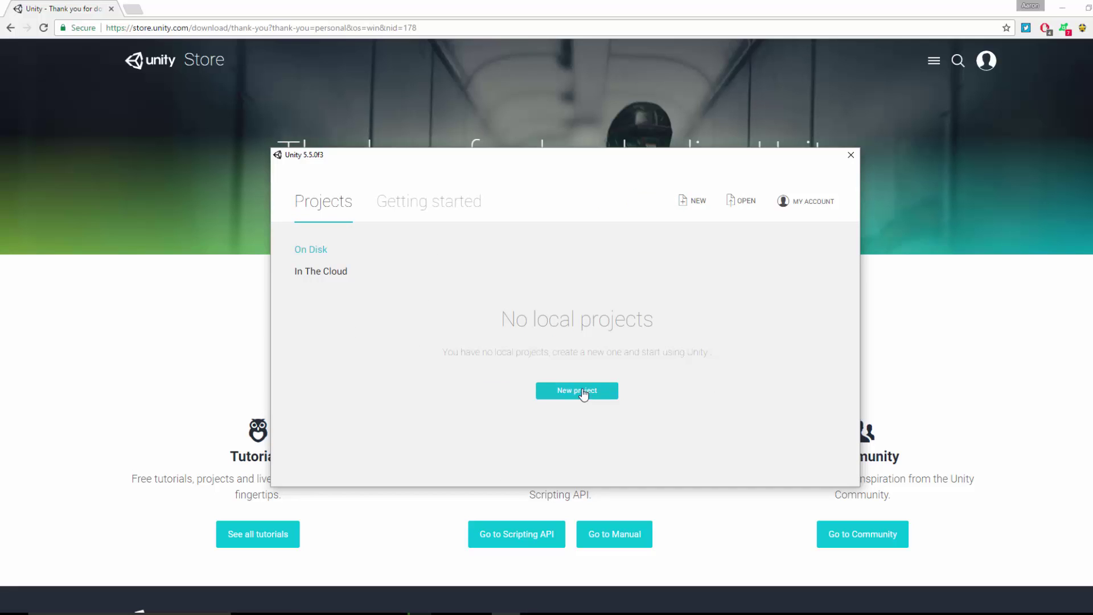